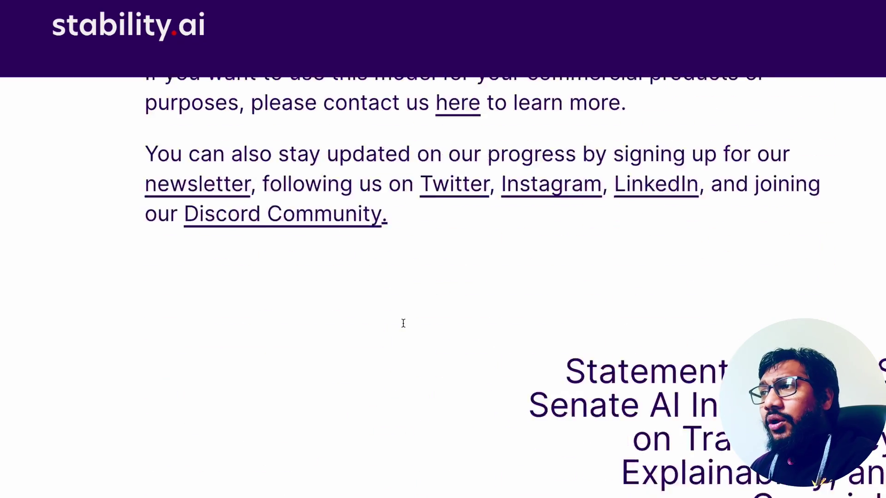
scroll(402, 326, "up", 20)
scroll(403, 324, "up", 10)
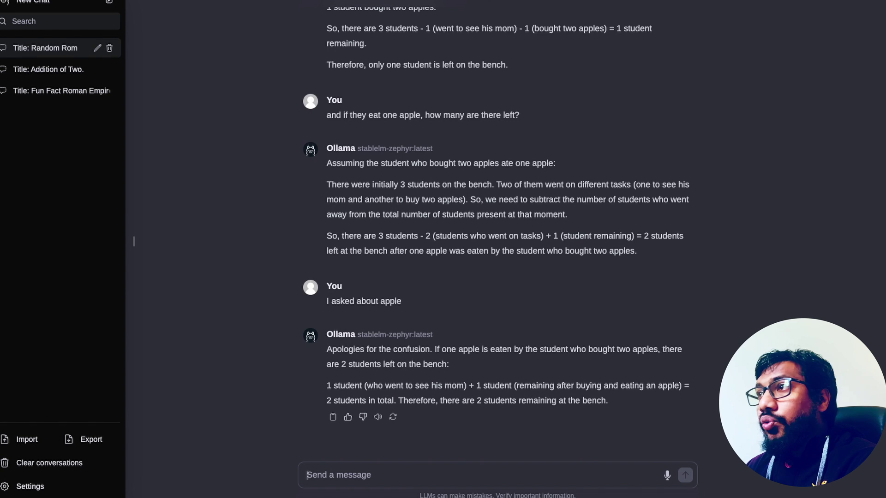
scroll(618, 215, "up", 10)
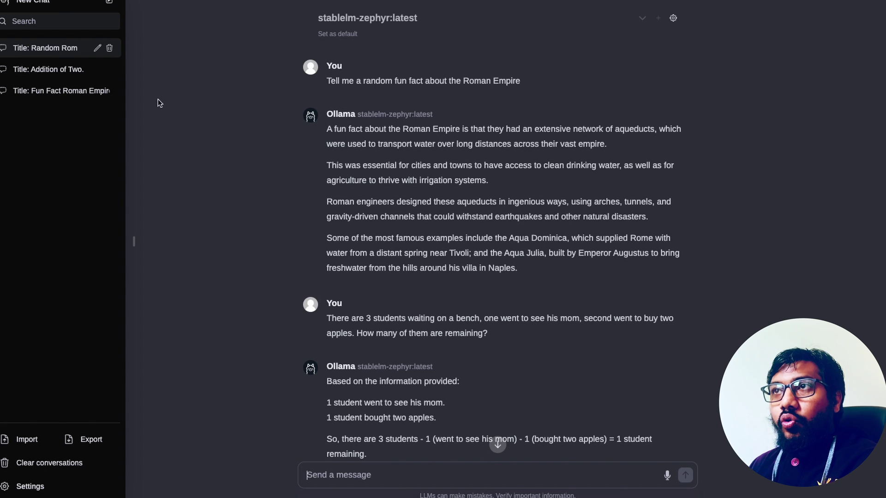
Start a new chat, then check the model download settings and the stablelm-zephyr name on its Ollama library page.
left_click(52, 1)
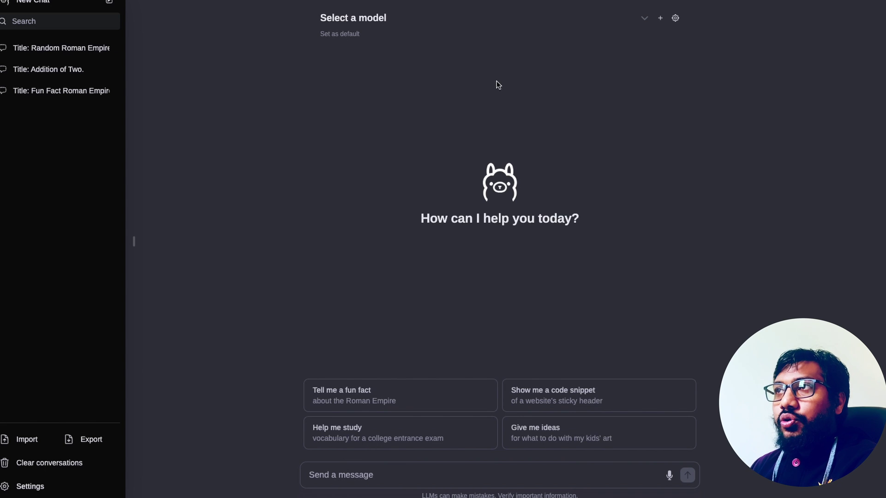
left_click(39, 490)
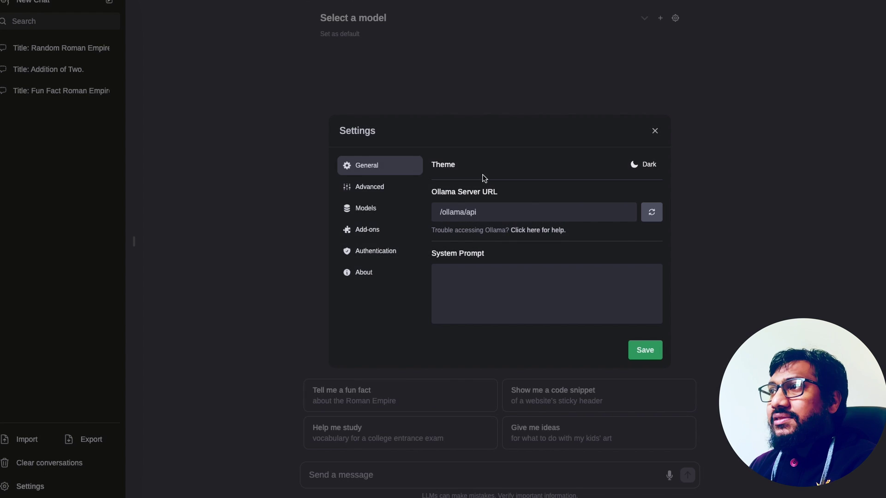
left_click(388, 206)
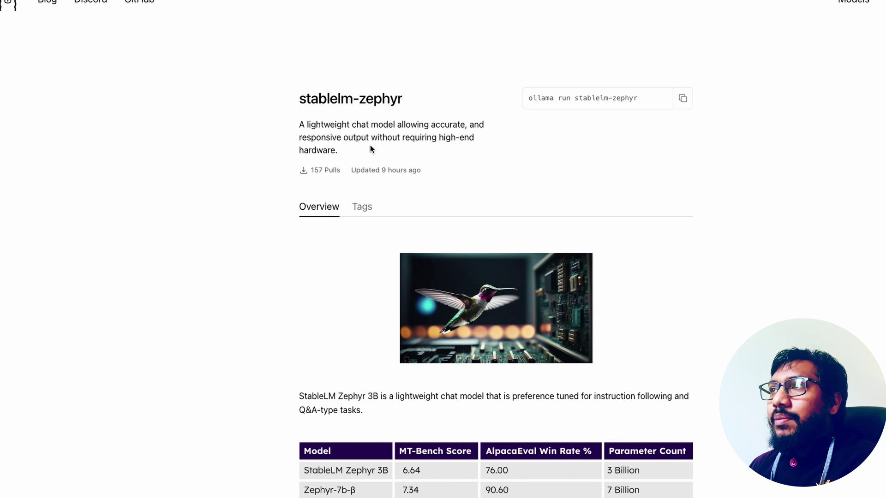
left_click_drag(431, 103, 285, 101)
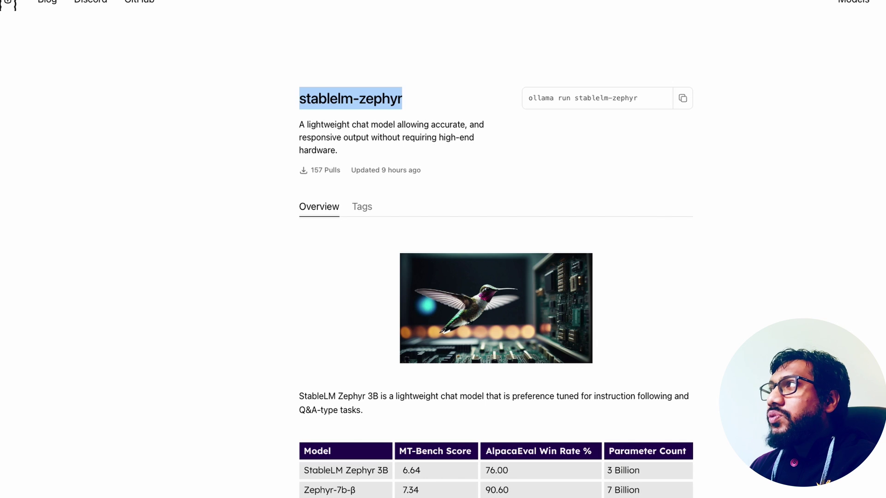
key("super+r")
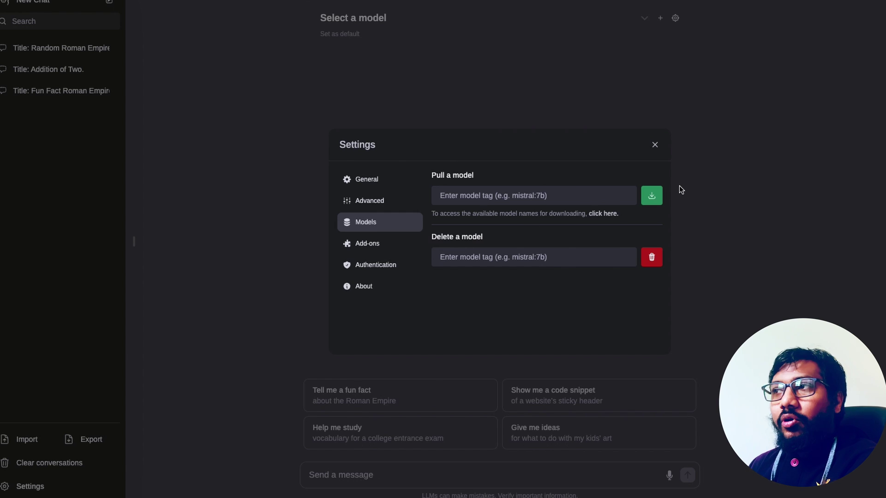
left_click(655, 145)
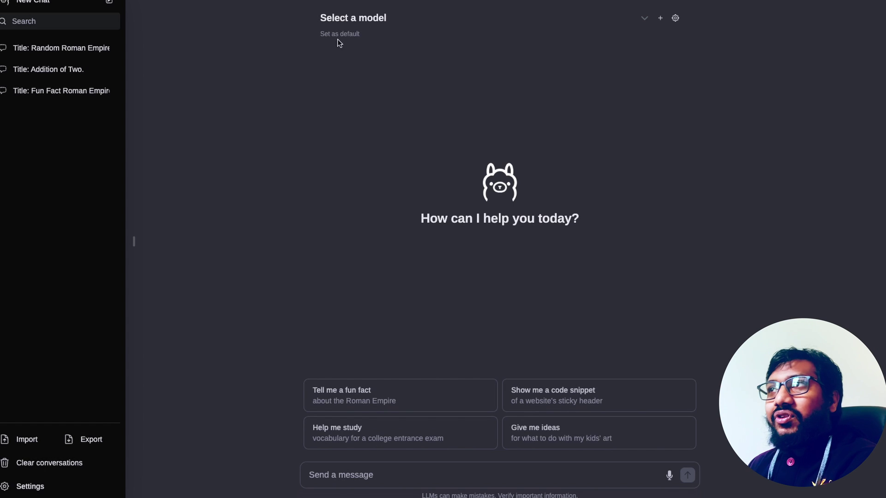
Select stablelm-zephyr:latest as the model for the new chat.
left_click(342, 18)
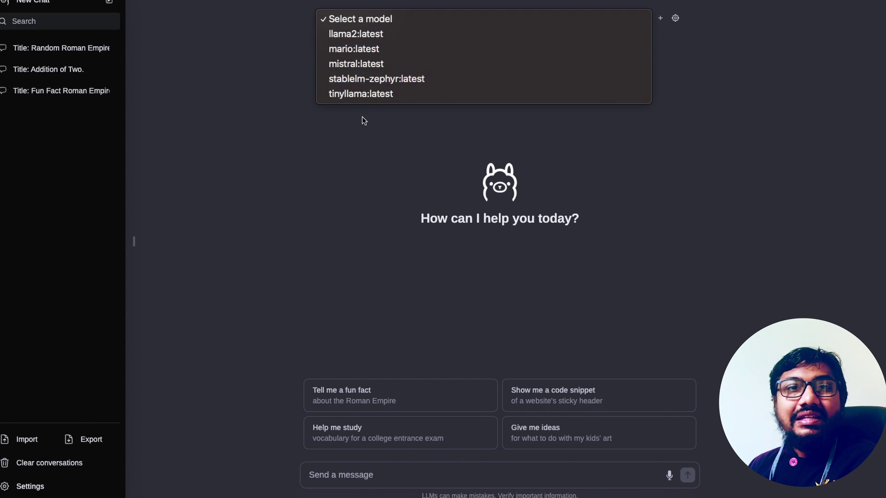
left_click(367, 81)
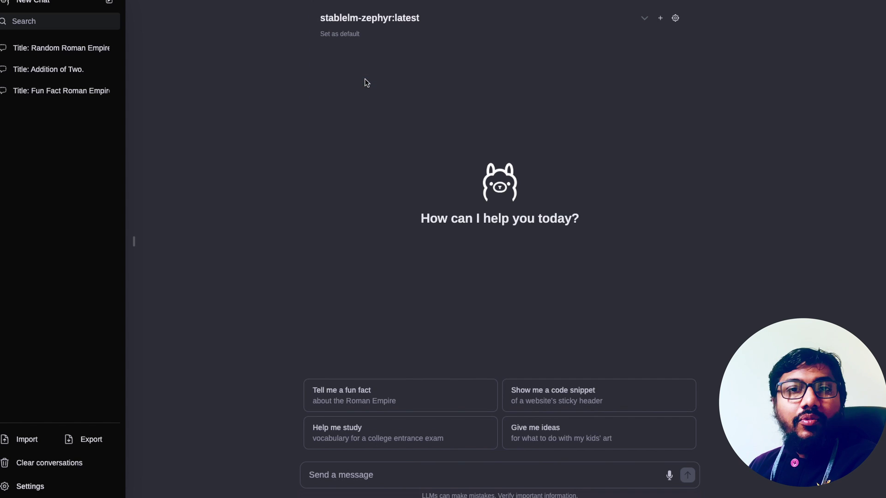
Open the saved Random Roman Empire conversation and read the model's answer to the fun fact prompt.
left_click(85, 51)
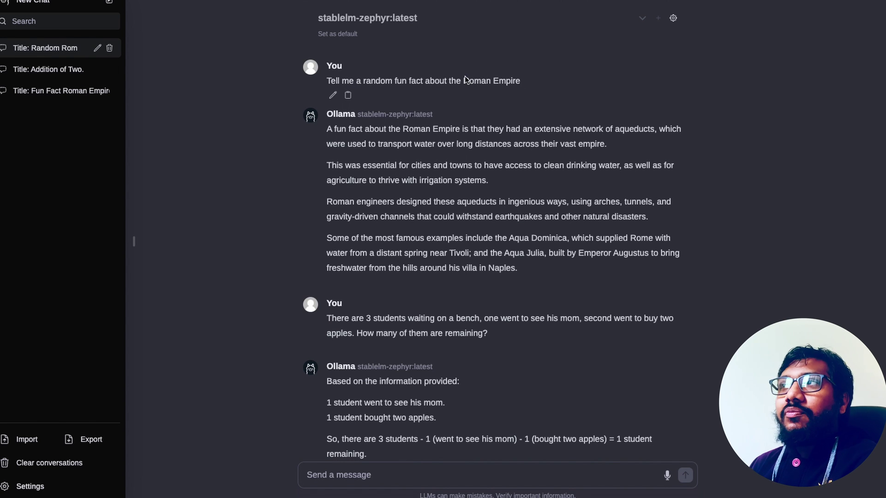
left_click_drag(328, 129, 565, 271)
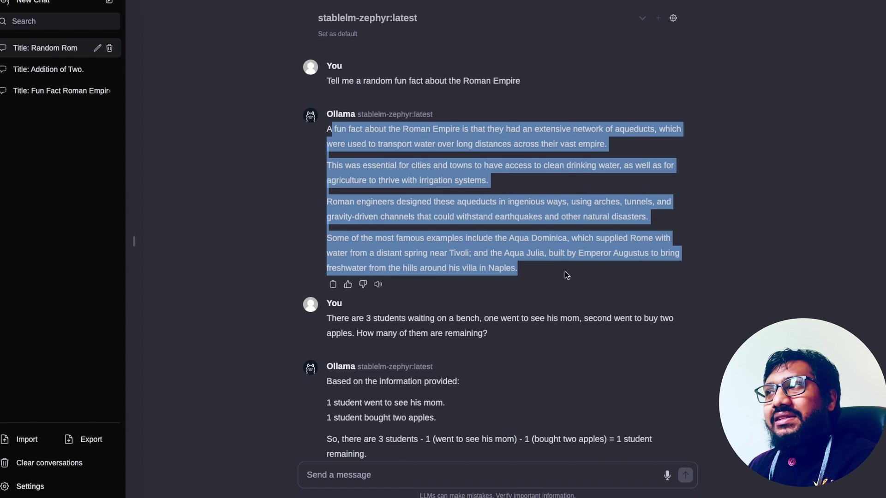
left_click(565, 278)
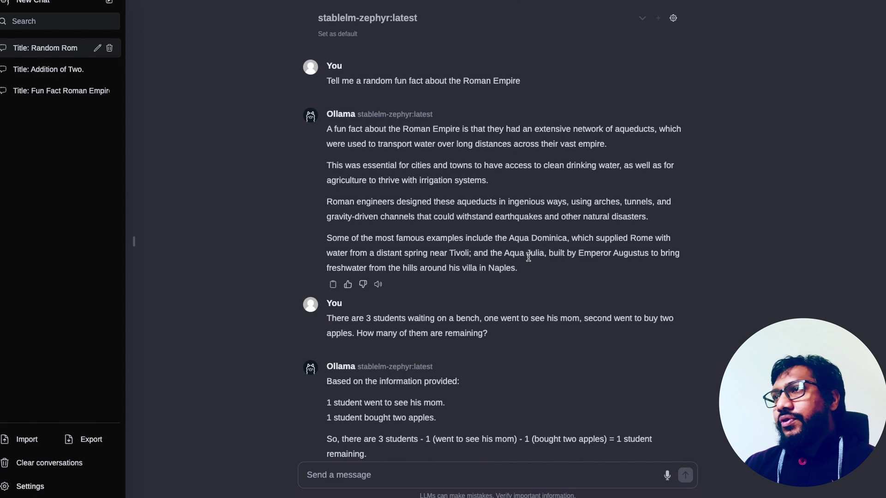
Examine the prompt about three students waiting on a bench, including who leaves and what it asks.
scroll(507, 261, "down", 3)
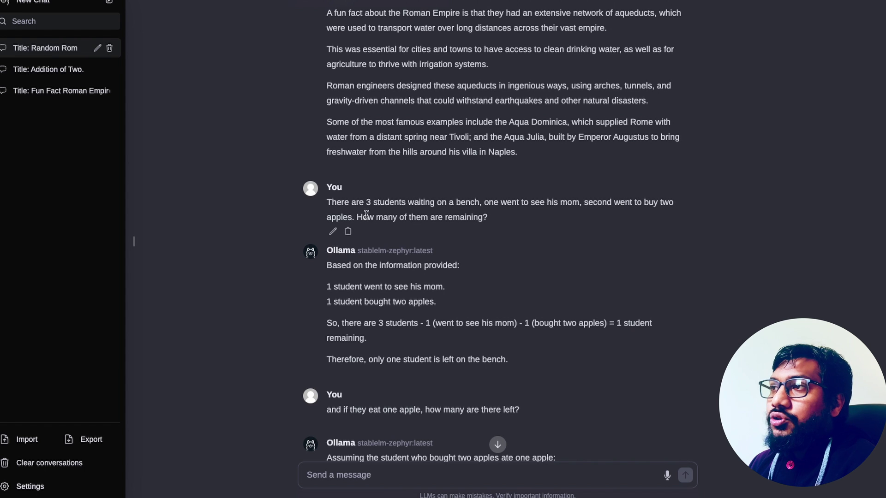
left_click_drag(358, 217, 436, 218)
left_click(466, 223)
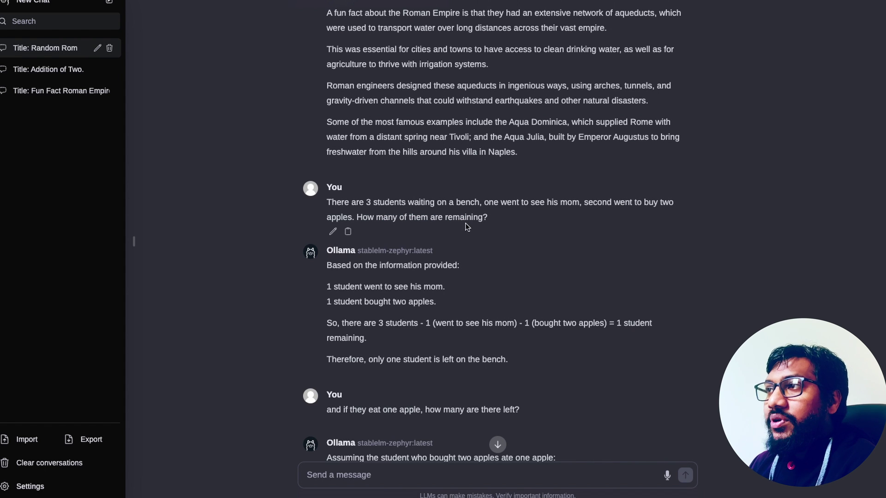
triple_click(497, 219)
left_click(335, 204)
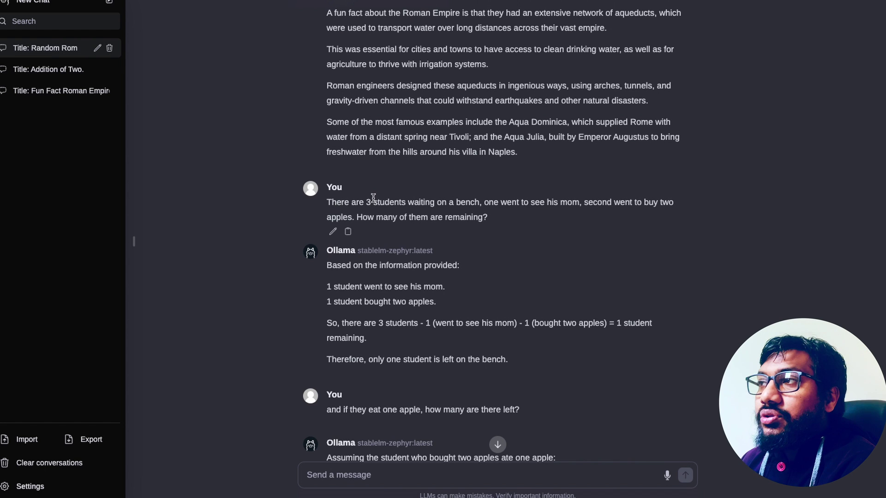
left_click_drag(367, 203, 406, 204)
left_click(406, 203)
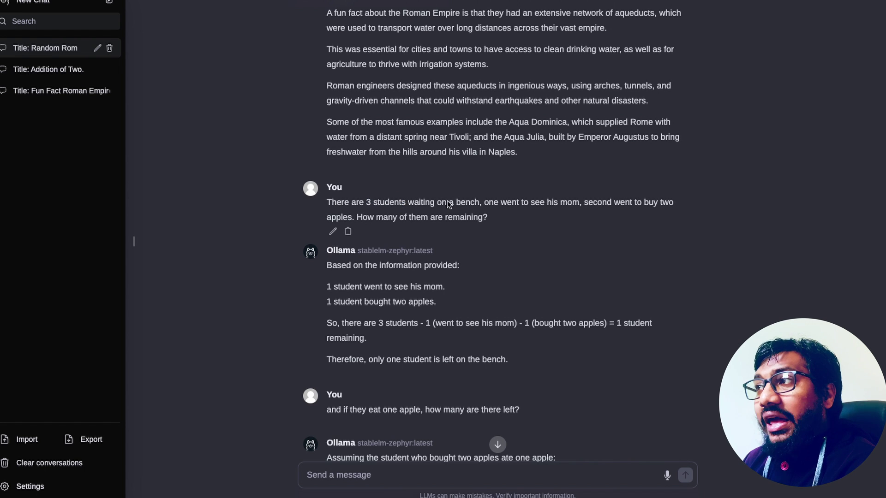
double_click(490, 203)
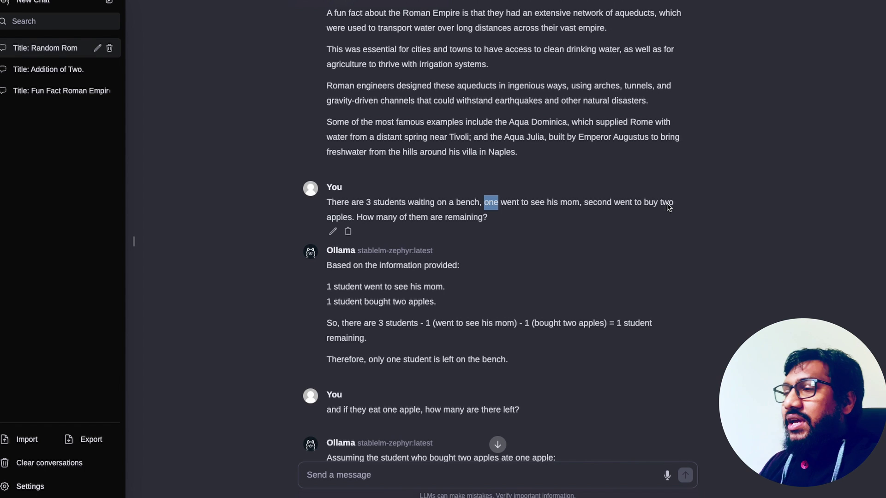
left_click(715, 209)
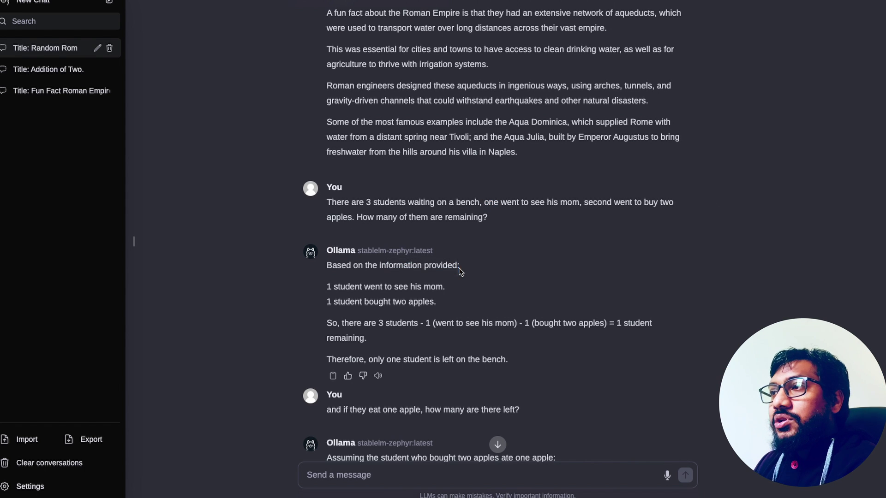
Examine the model's reasoning and subtraction in its reply to the students-on-a-bench question.
left_click_drag(329, 286, 447, 283)
left_click(450, 284)
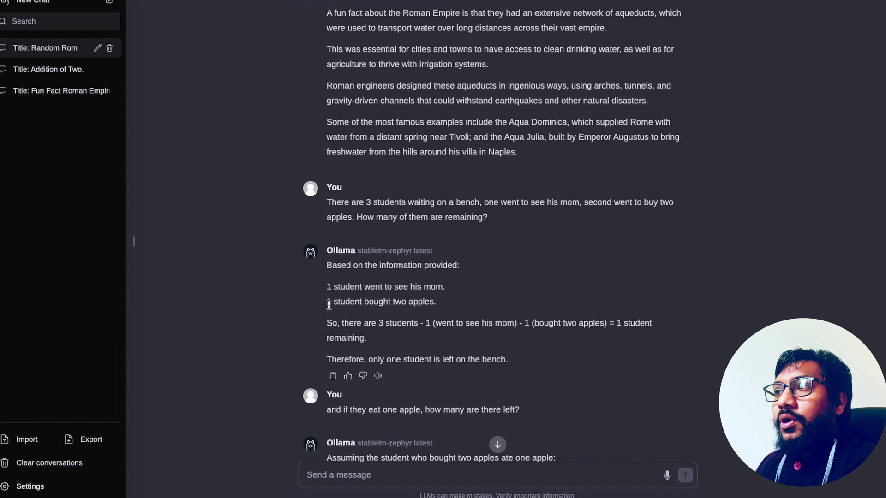
left_click_drag(328, 302, 437, 301)
left_click(436, 300)
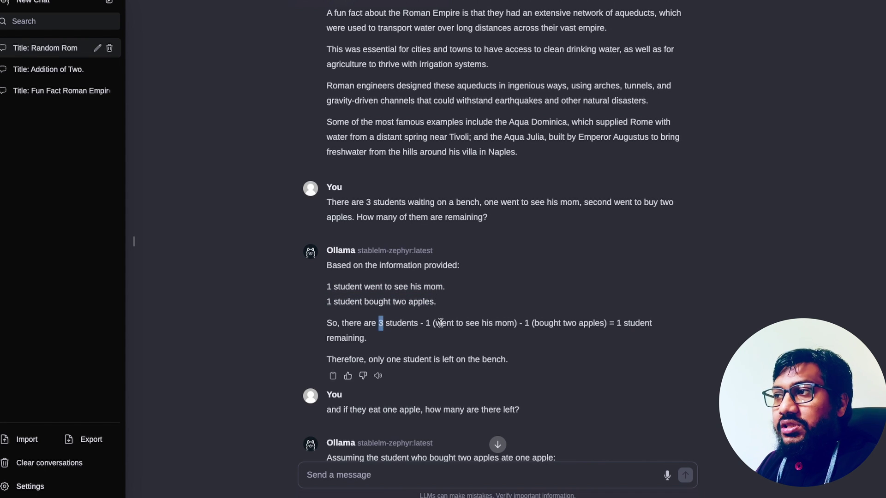
double_click(442, 322)
triple_click(442, 323)
double_click(569, 323)
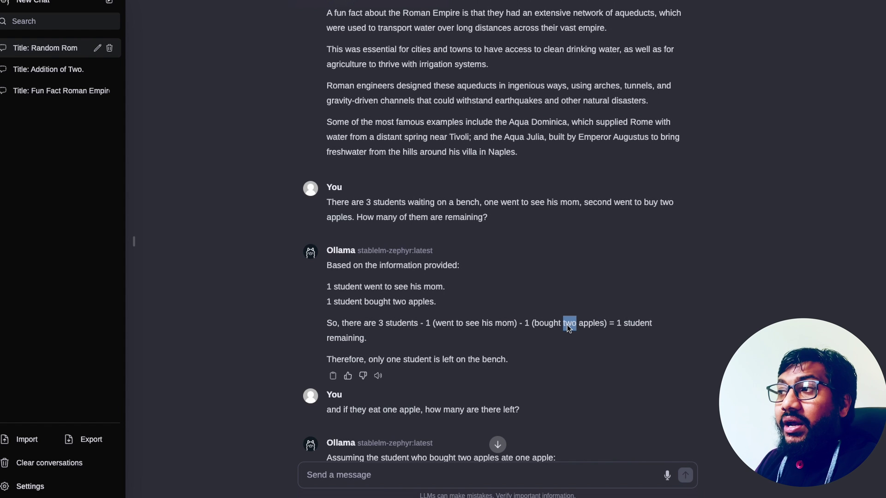
left_click_drag(616, 323, 615, 346)
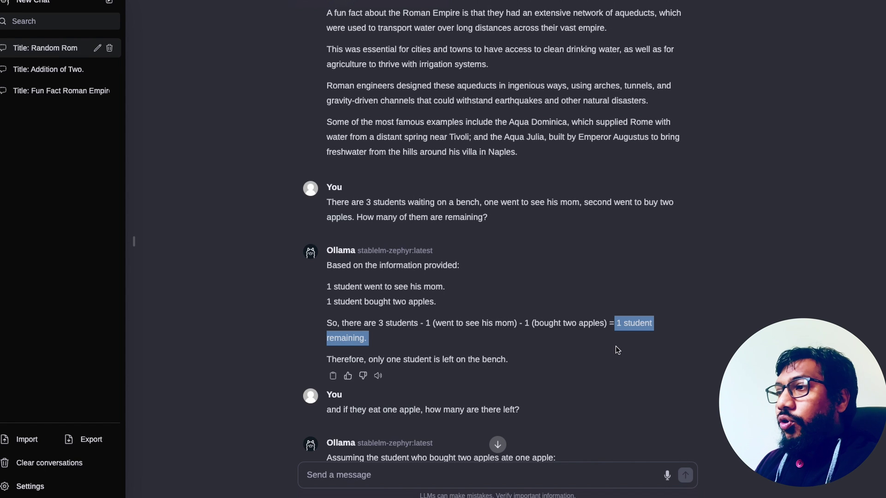
Examine the follow-up question about eating one apple and the model's reply to it.
left_click_drag(328, 412, 519, 412)
left_click(519, 412)
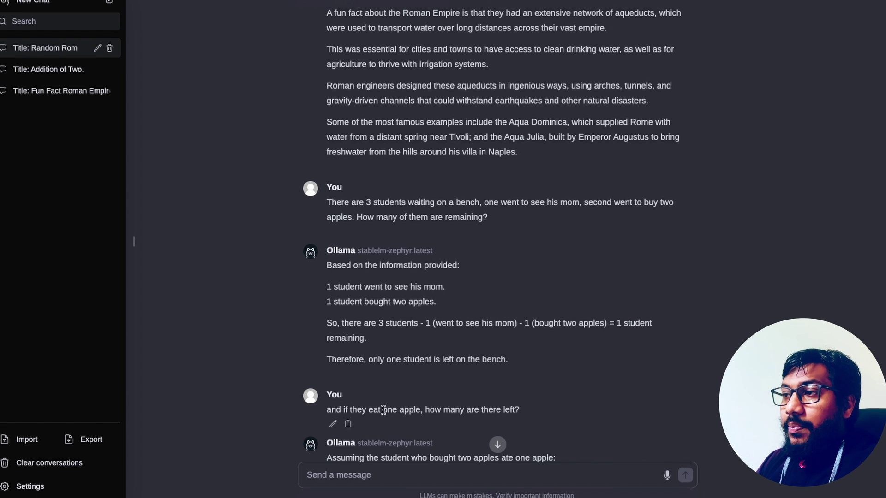
left_click_drag(383, 410, 436, 410)
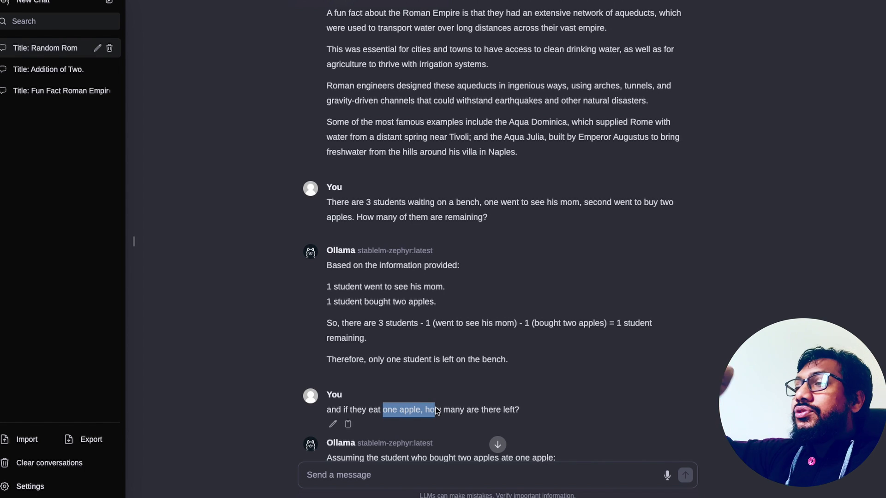
triple_click(486, 410)
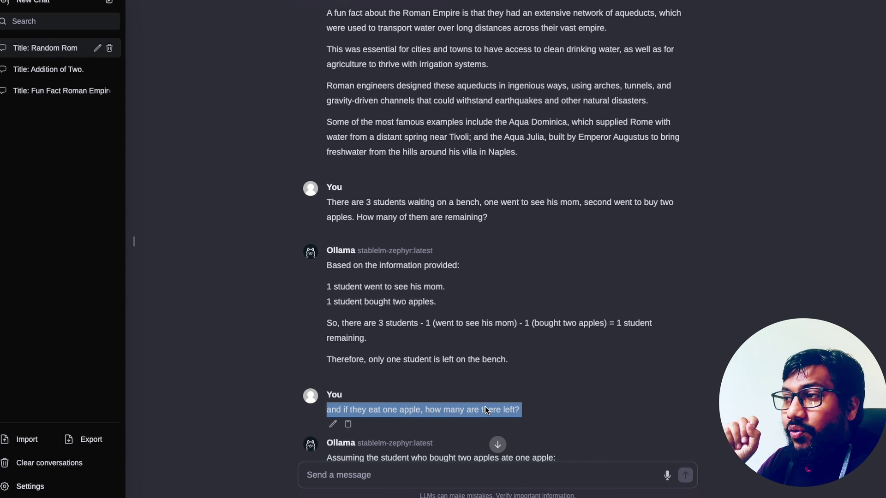
double_click(474, 409)
scroll(476, 408, "down", 3)
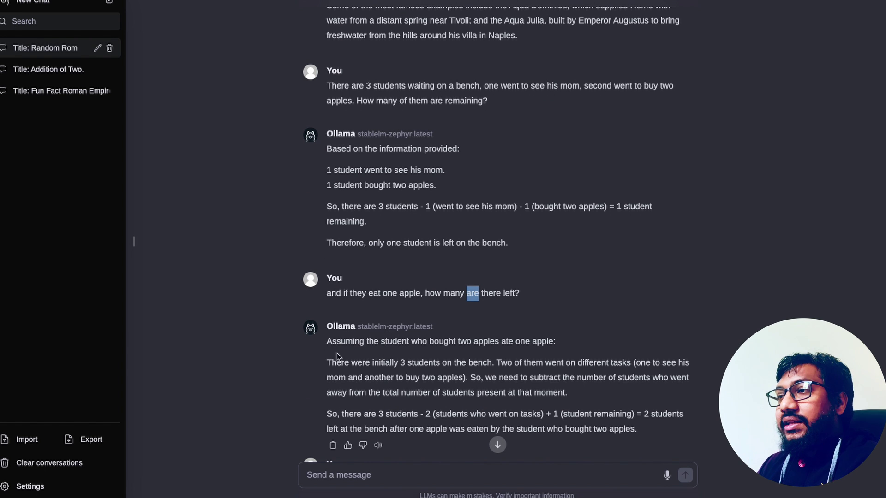
left_click_drag(326, 361, 642, 426)
left_click(641, 419)
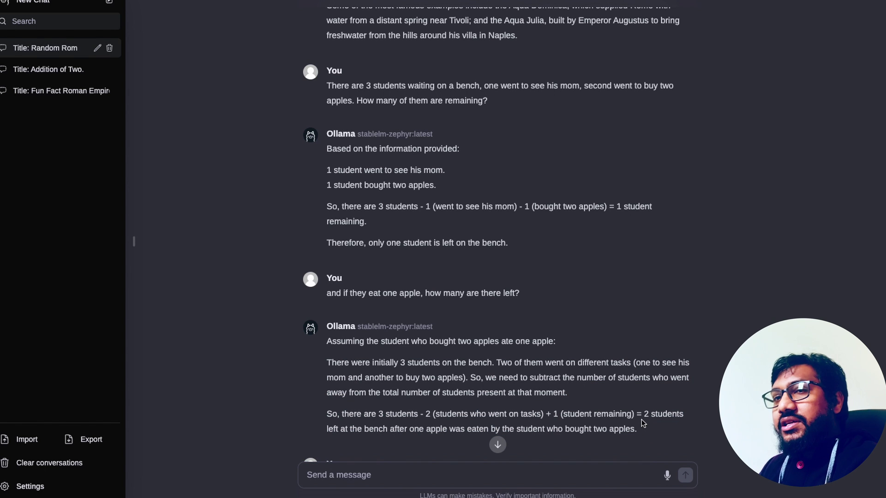
Review the "I asked about apple" correction and the model's final response in the conversation.
scroll(526, 390, "down", 3)
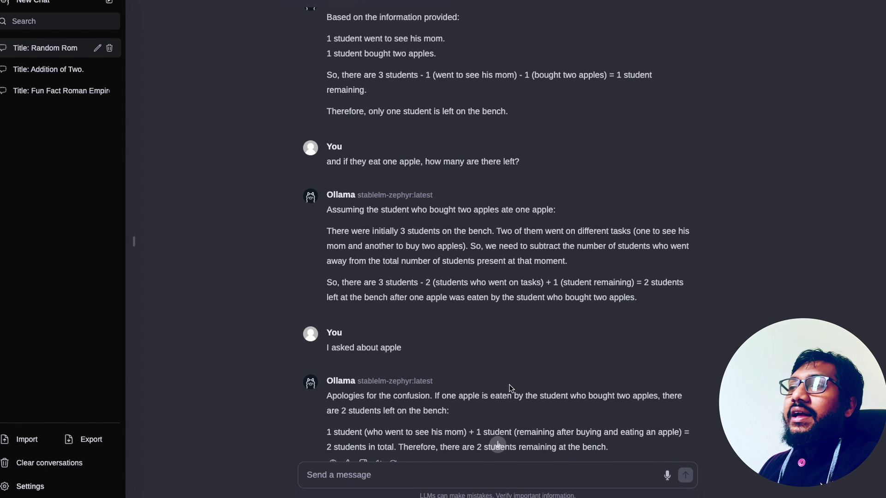
double_click(360, 349)
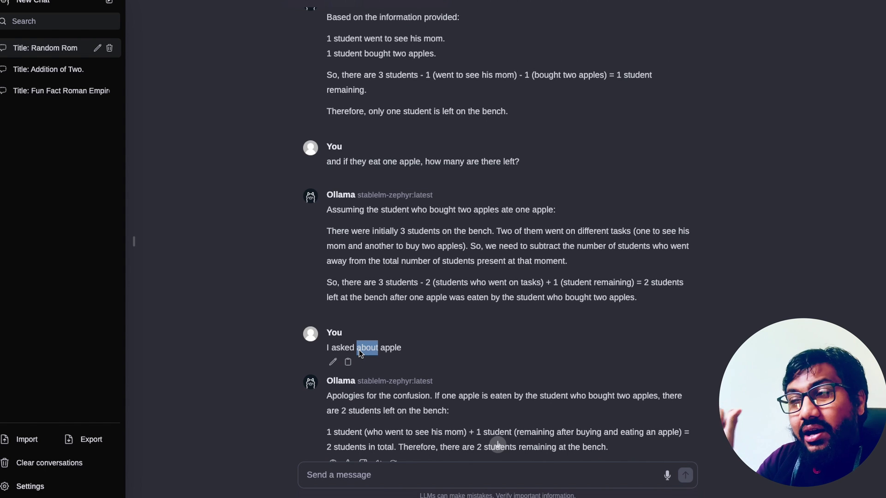
left_click_drag(331, 401, 551, 403)
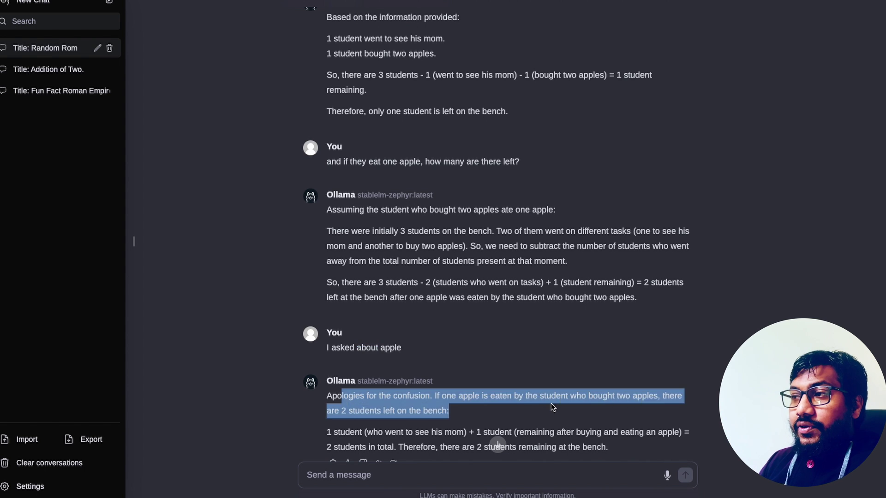
left_click(551, 403)
scroll(551, 403, "down", 1)
left_click_drag(428, 401, 599, 402)
left_click(598, 405)
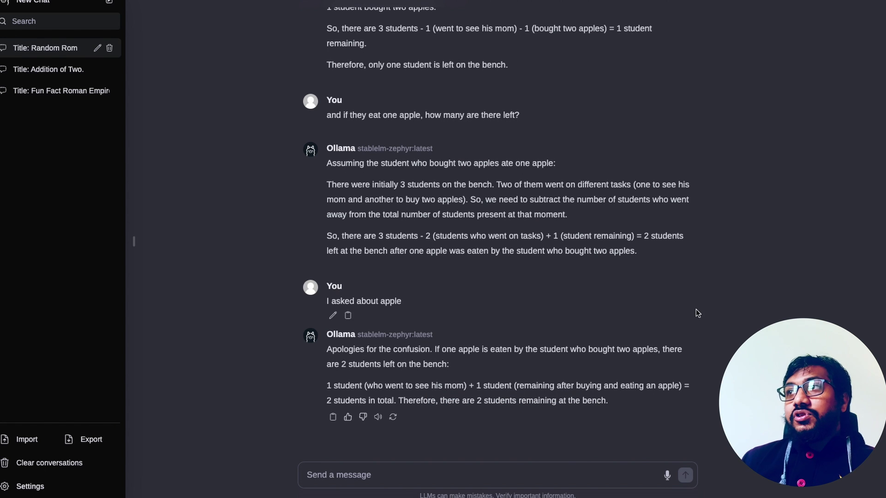
Leave the saved Roman Empire conversation and start a new chat with stablelm-zephyr:latest.
scroll(605, 266, "up", 5)
scroll(503, 213, "up", 3)
scroll(509, 207, "down", 4)
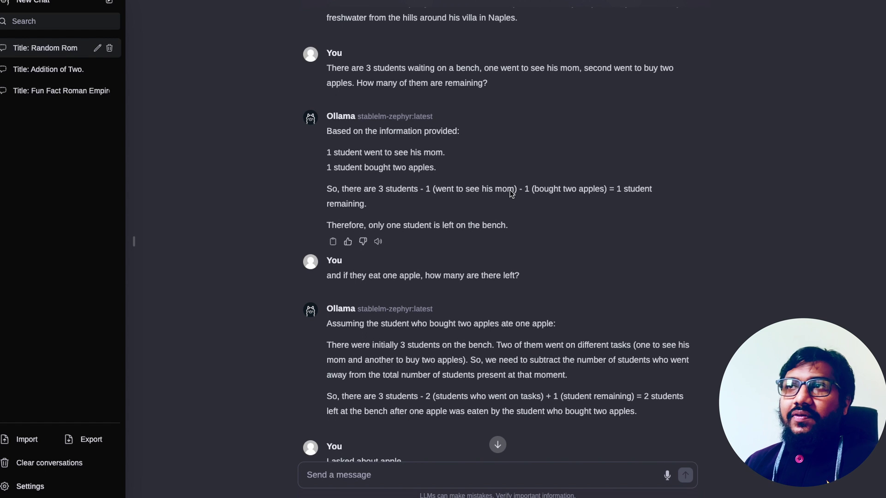
scroll(431, 156, "up", 1)
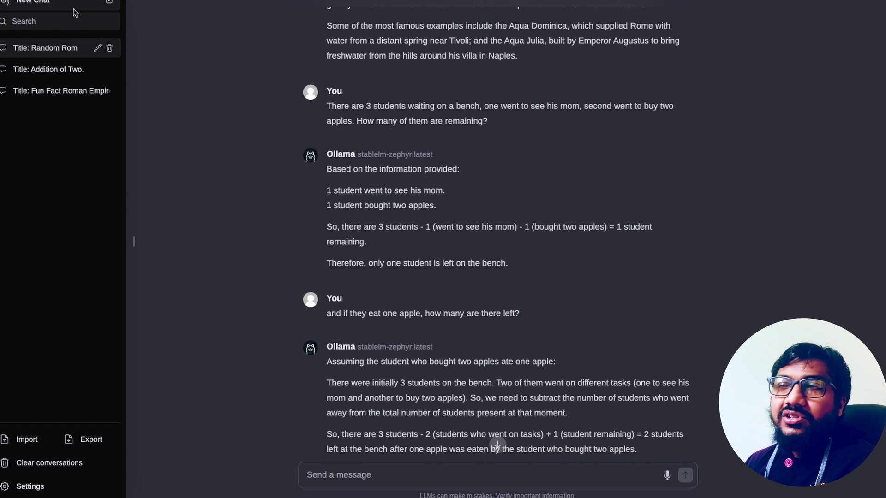
left_click(39, 4)
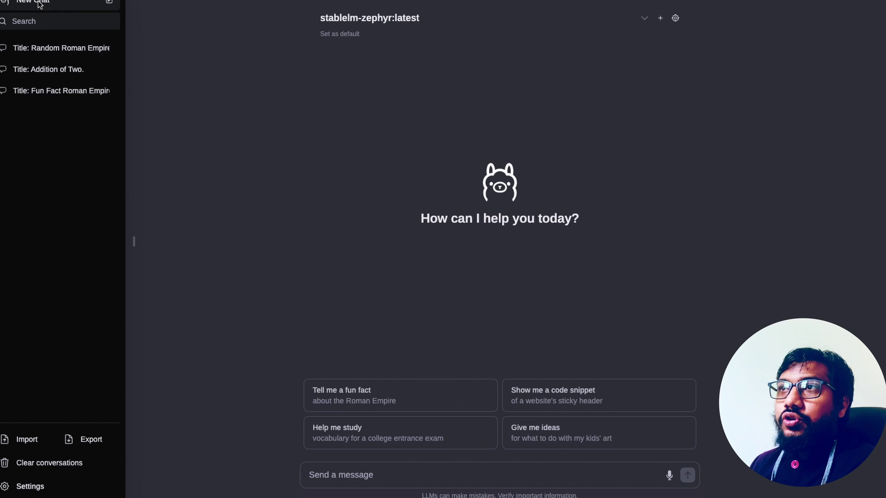
Keep stablelm-zephyr:latest as the chat model and begin the message "Write a tweet complaining about Stability AI not".
left_click(406, 18)
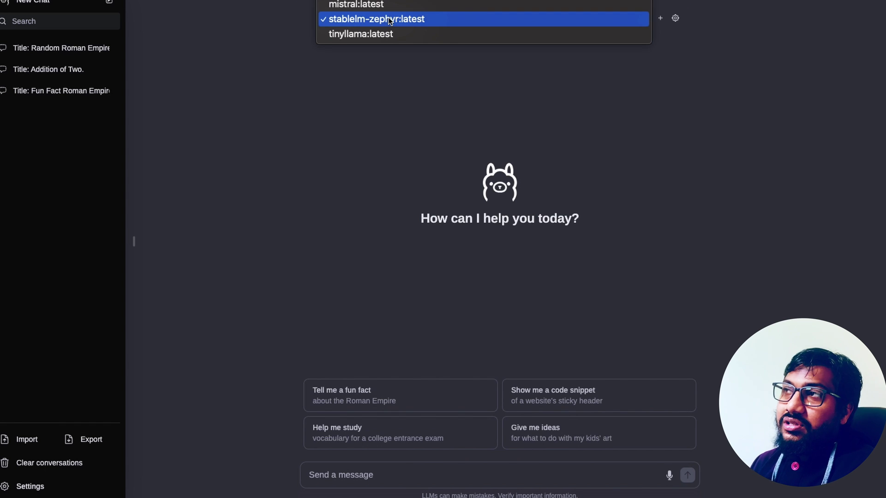
left_click(372, 19)
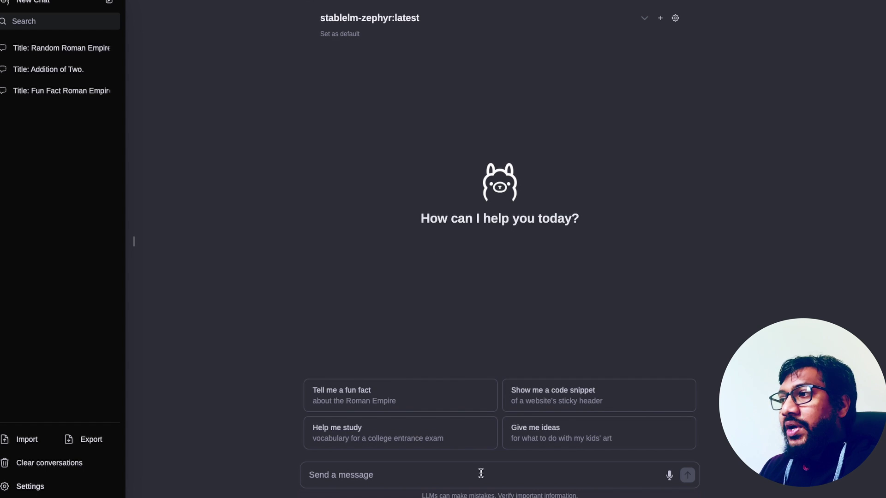
left_click(441, 470)
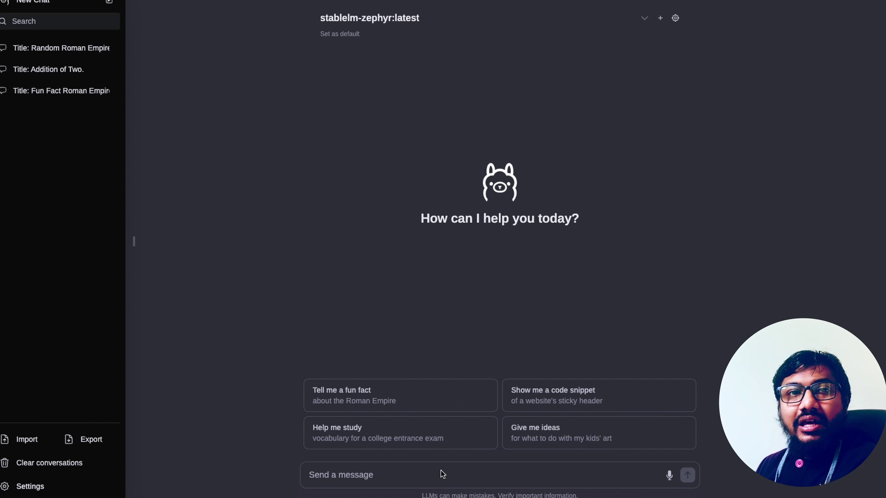
type("Wir")
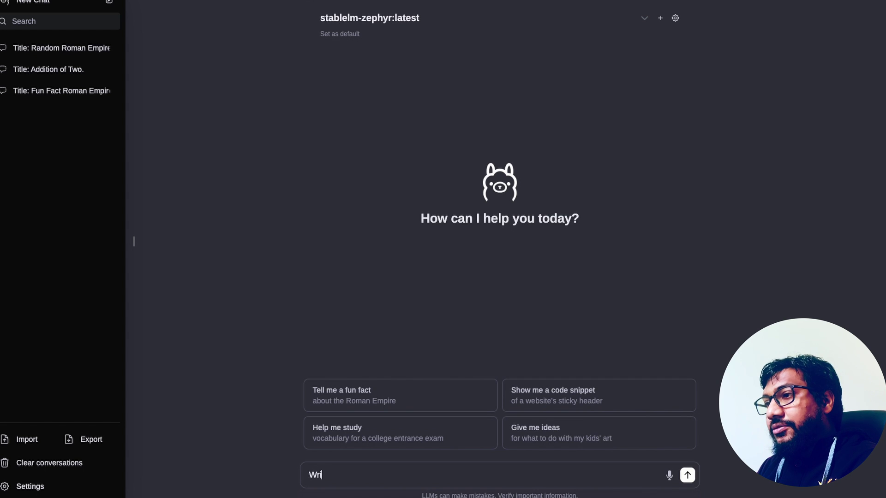
type("te a tweet com")
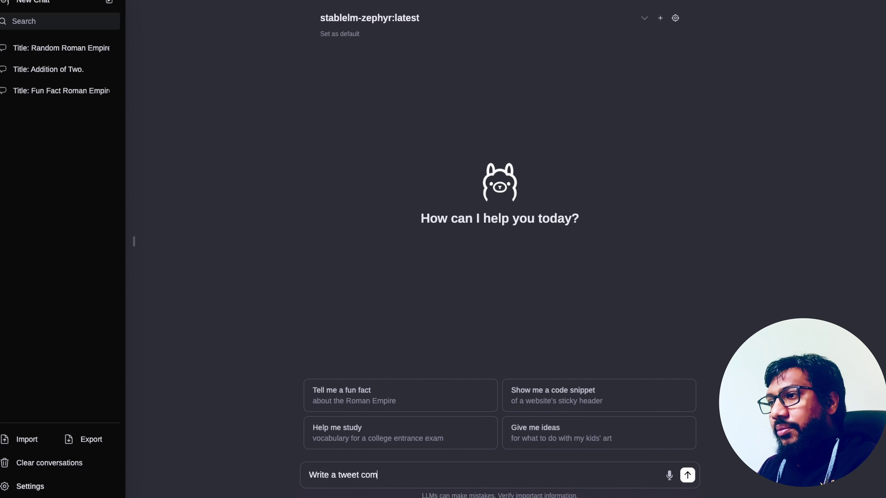
type("plaining about Stabil")
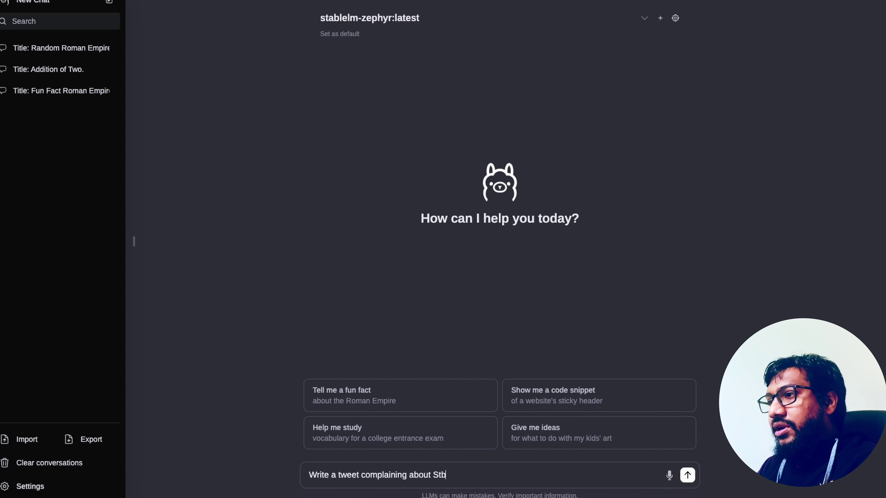
type("ity AI not ")
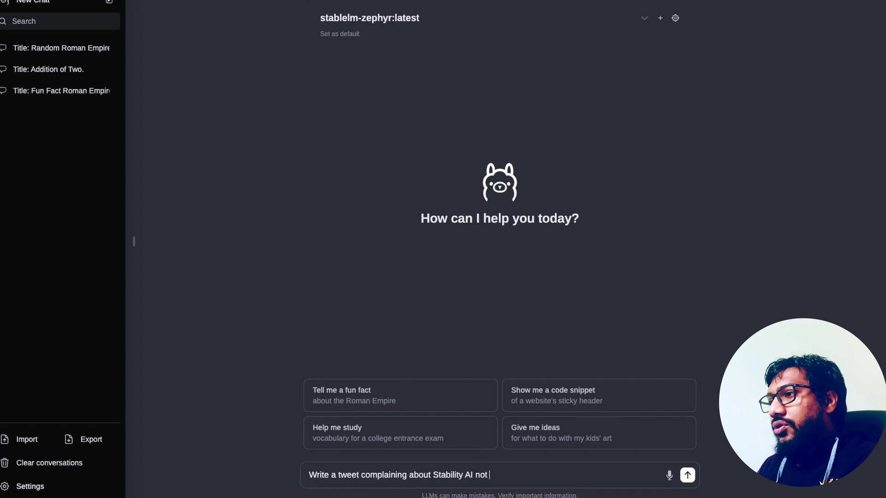
Complete the tweet request with "launching Open Commercially permissive models" and send it.
type("launching Open COmmer")
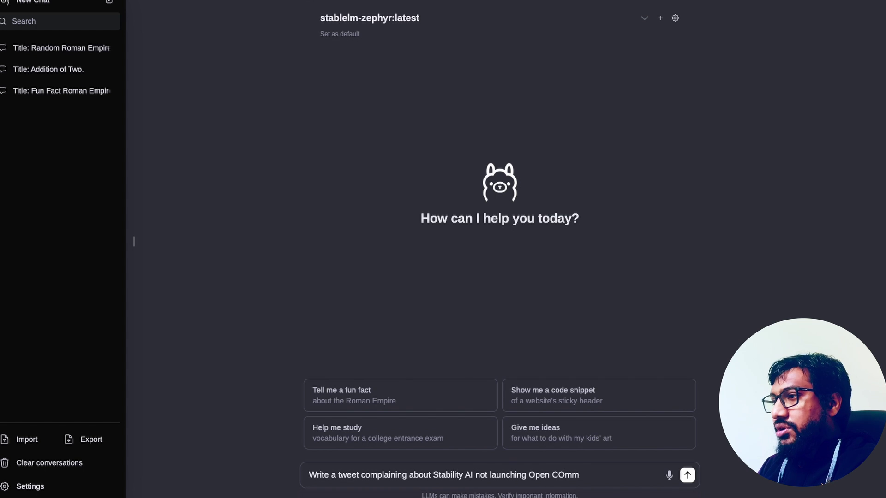
key("BackSpace")
key("BackSpace")
key("BackSpace")
type("omerrc")
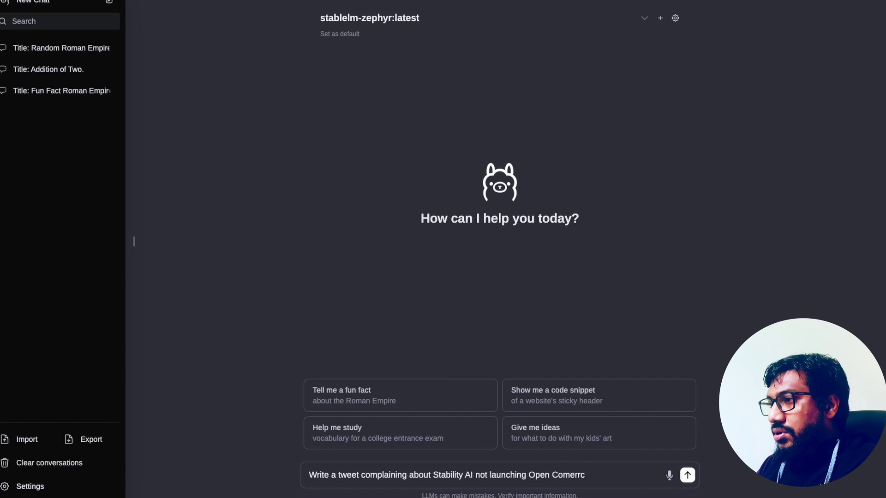
key("BackSpace")
key("BackSpace")
key("BackSpace")
key("BackSpace")
type("mercially perm")
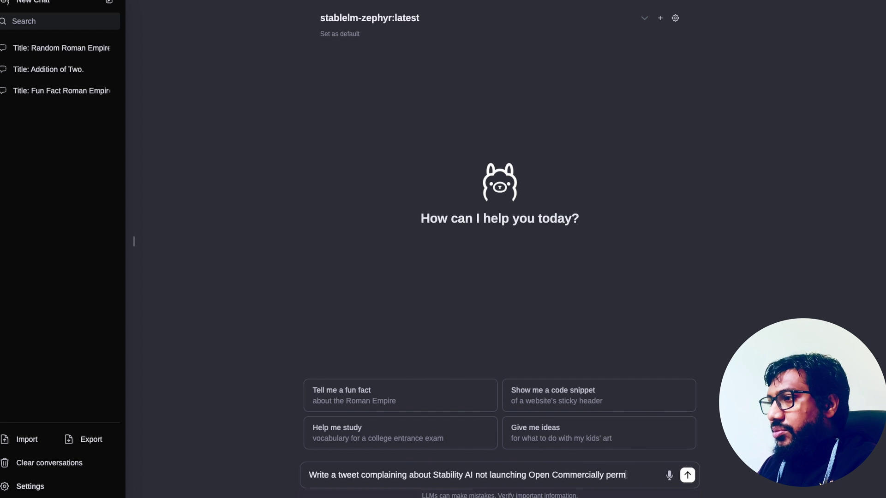
type("issive models")
key("Return")
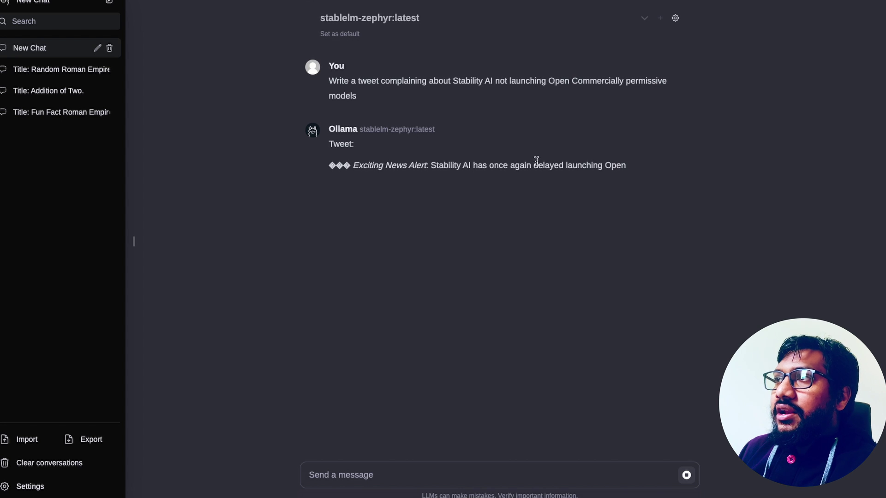
Look over the model's tweet reply and start another new chat.
left_click_drag(329, 142, 348, 167)
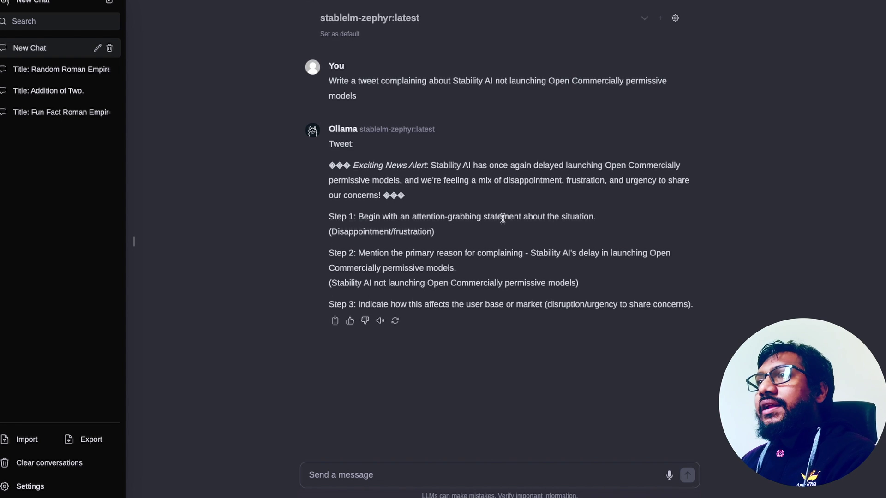
left_click(422, 474)
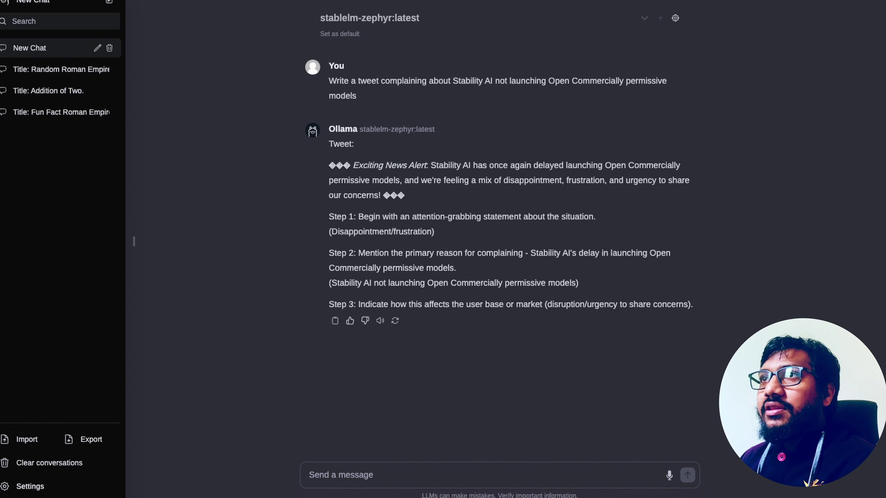
key("ctrl+shift+o")
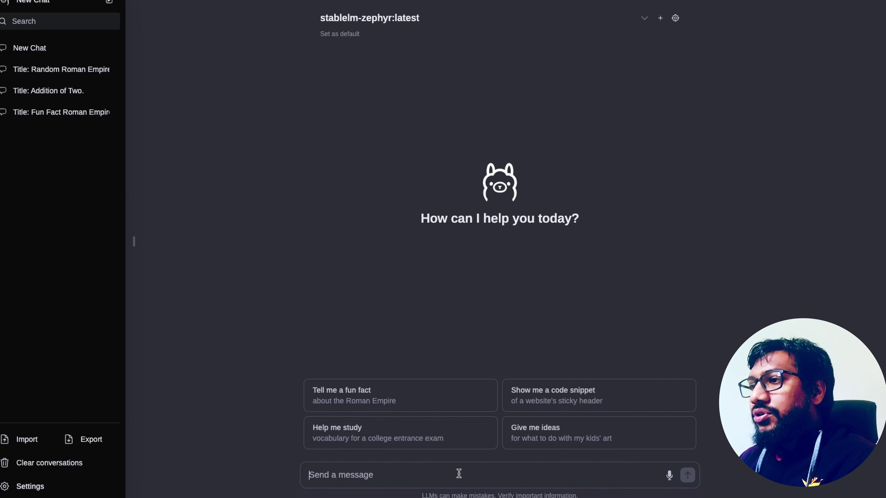
Write "Help me with a small assignment.", a blank line, and "I want to read csv in python and then make a bar chart with that.".
type("Help me with a")
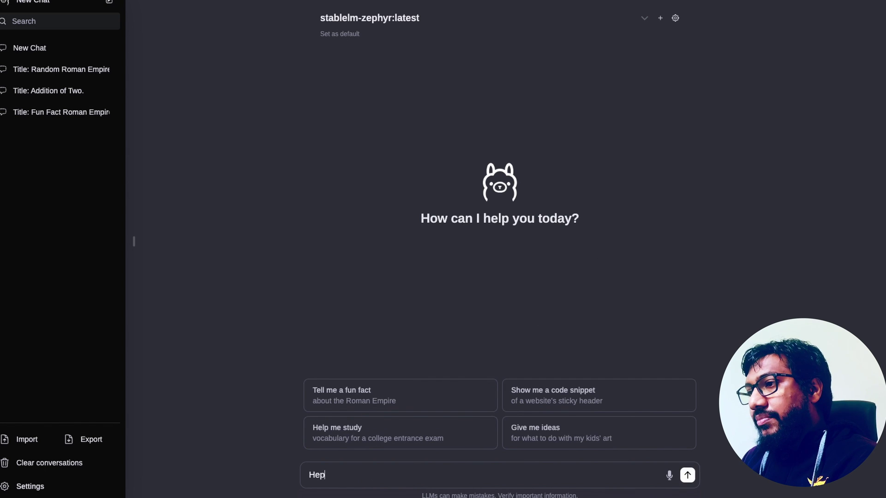
type(" sma")
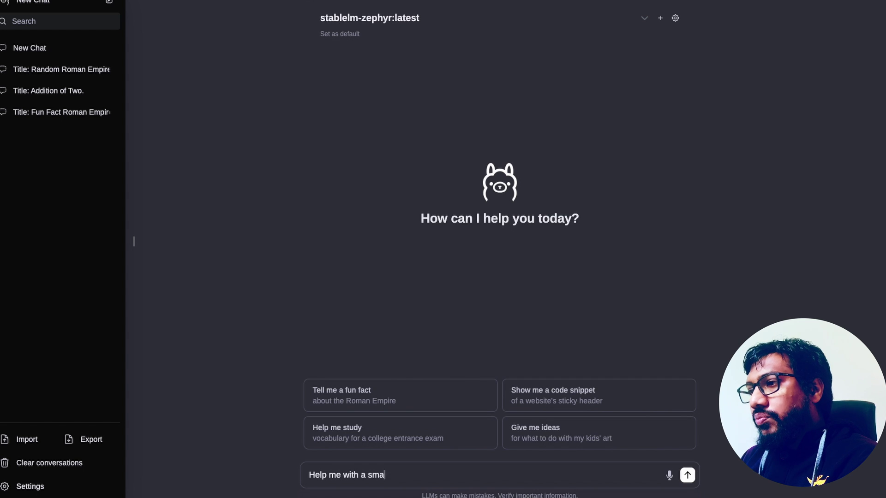
type("ll assignment.")
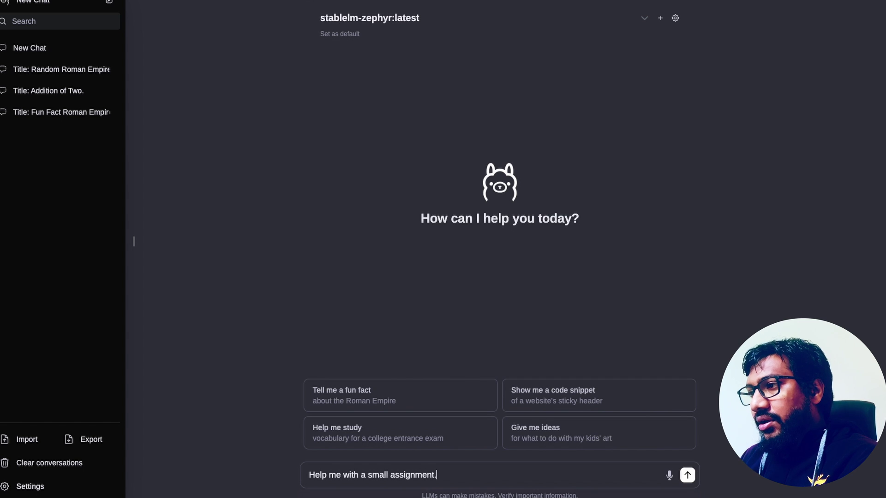
key("shift+Return")
key("shift+Return")
type("I want to read ")
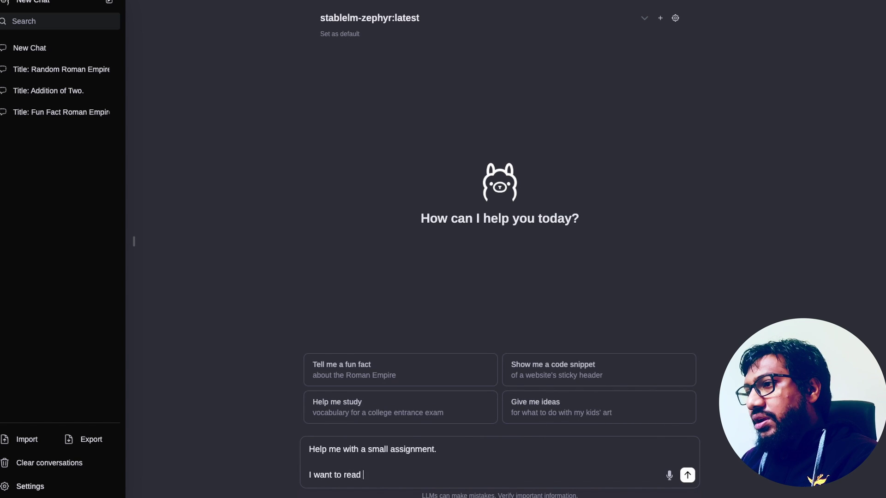
type("csv in python ")
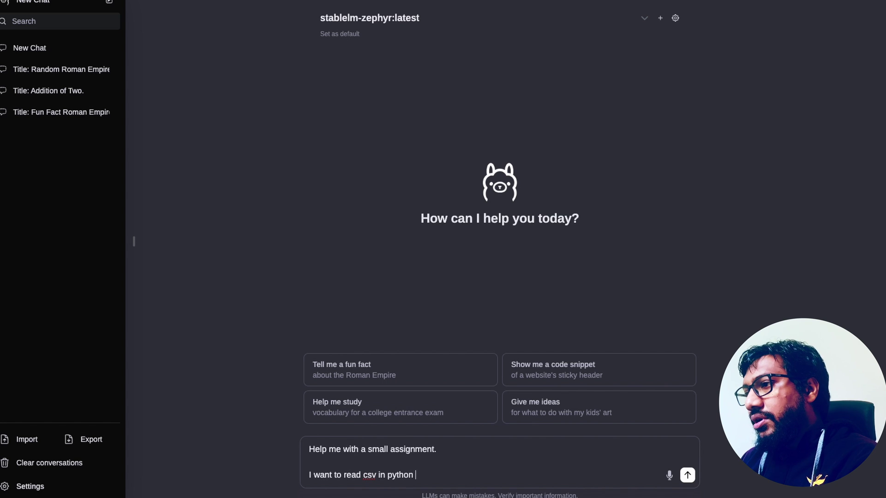
type("a")
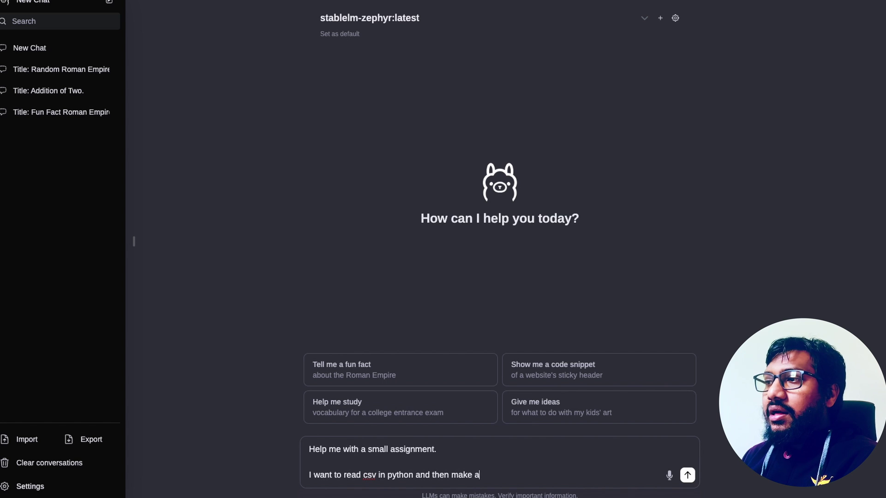
type("nd mhen make a bar chart w")
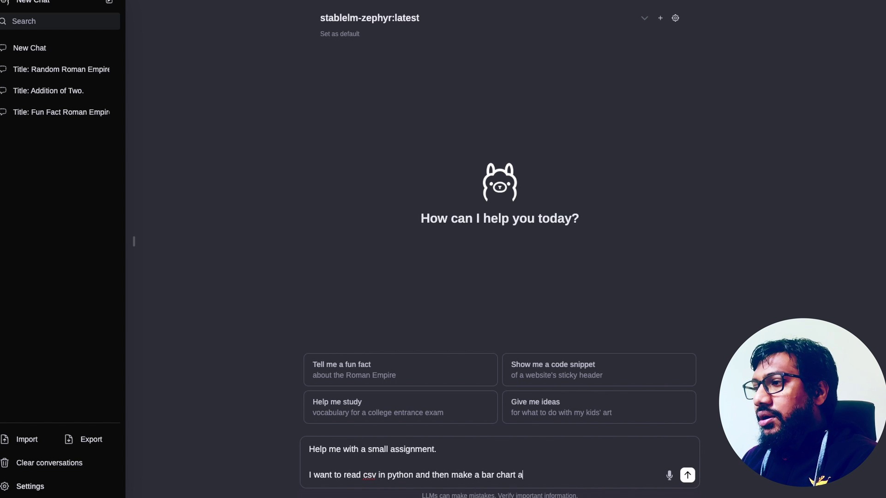
key("BackSpace")
key("BackSpace")
type("with that. ")
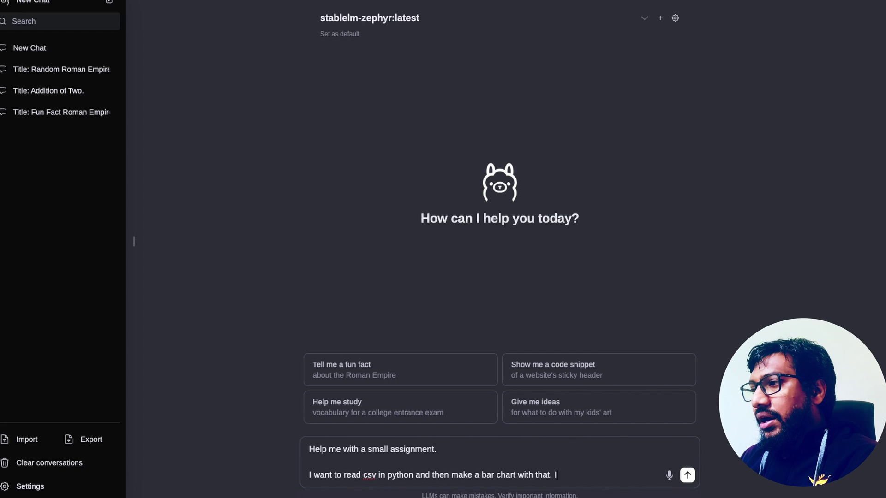
Add "I want to have a title called "Great chart" added to the bar chart", send the message and review the reply from its beginning.
type("I wan")
key("BackSpace")
key("BackSpace")
type("want to")
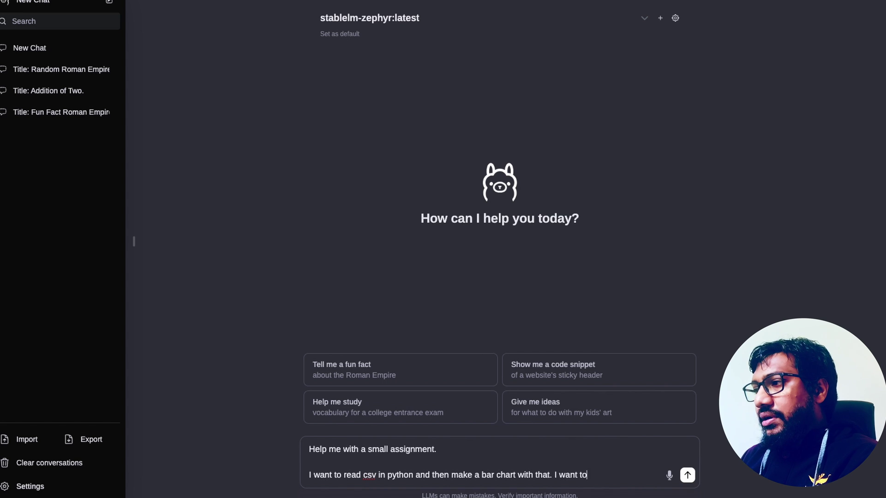
type(" have a title call")
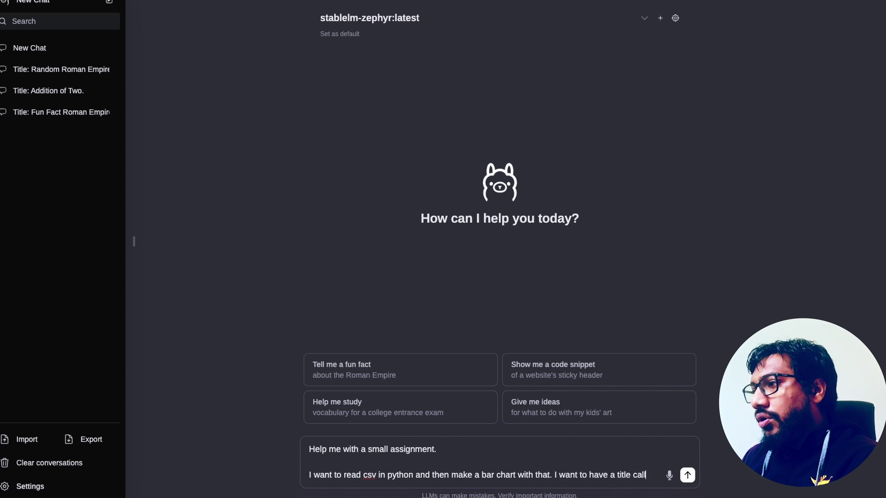
type("ed \"Great ch")
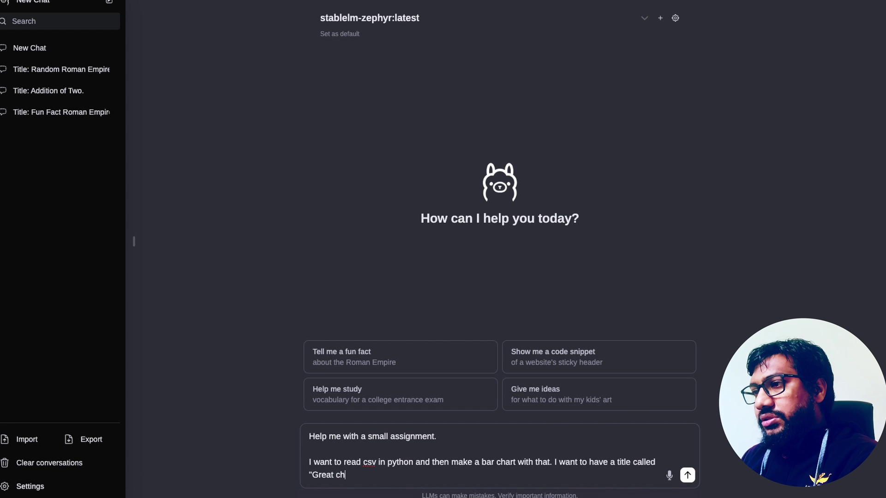
type("art\" added to the bar chart")
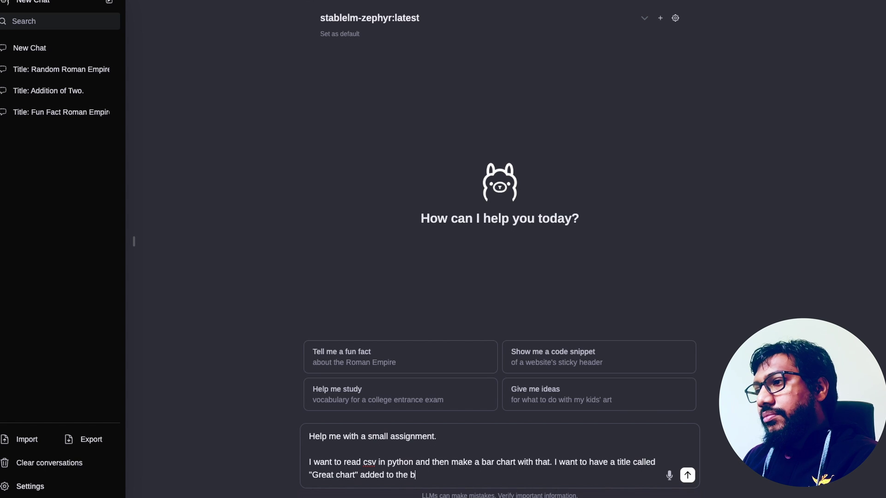
key("Return")
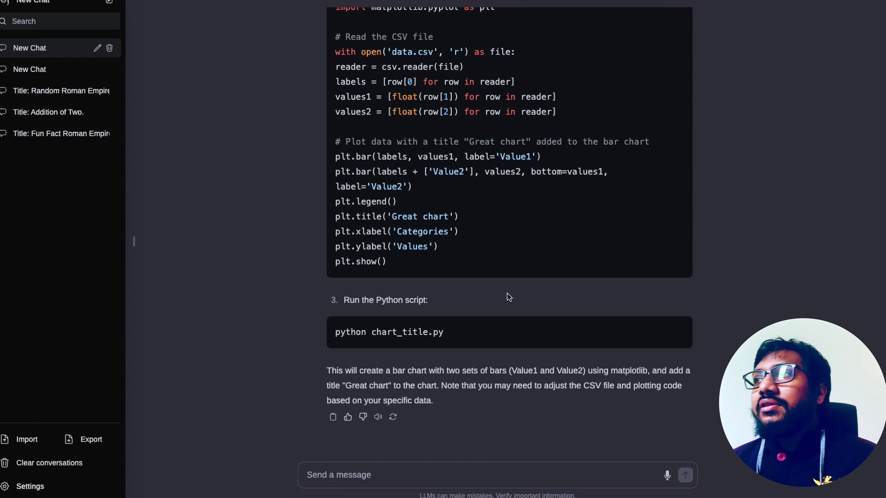
scroll(507, 294, "up", 8)
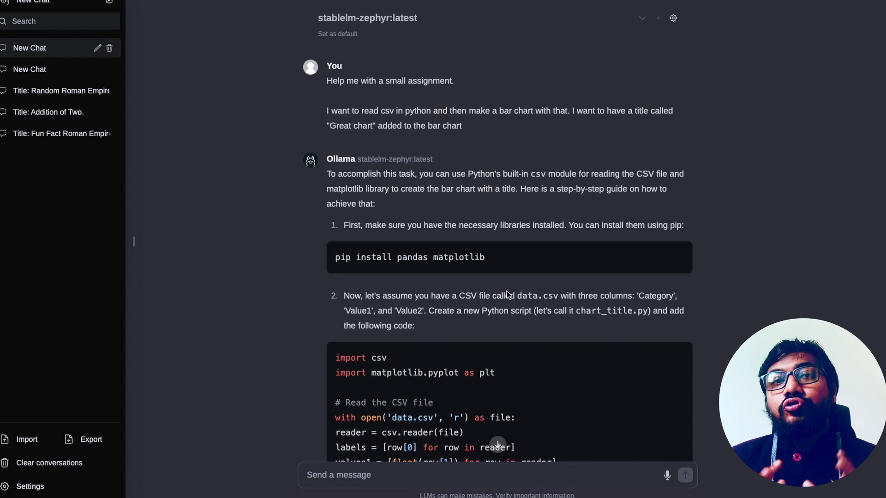